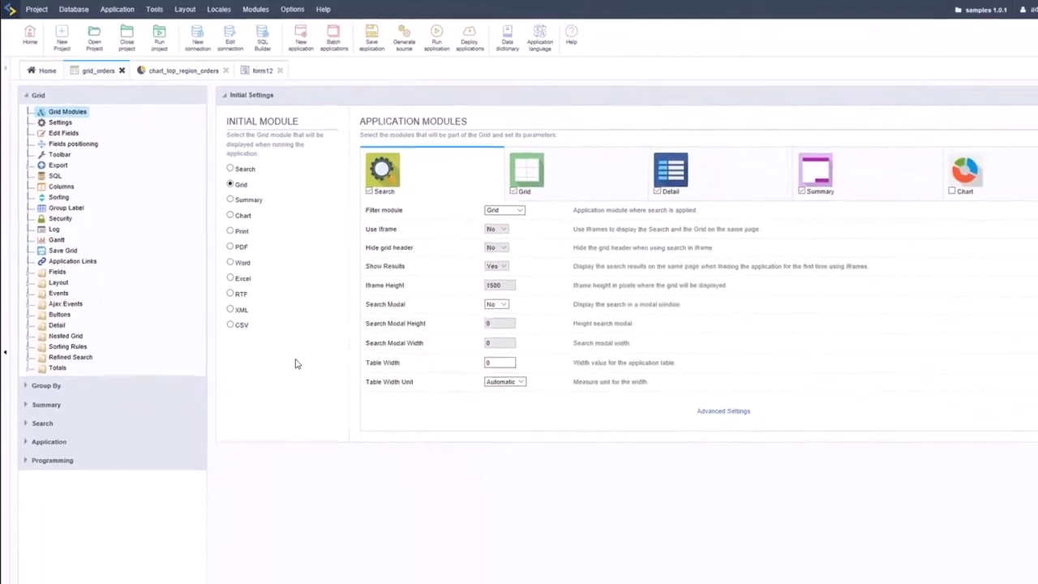
Run the grid_orders, chart_top_region_orders and form12 applications one after another to preview each
click(409, 36)
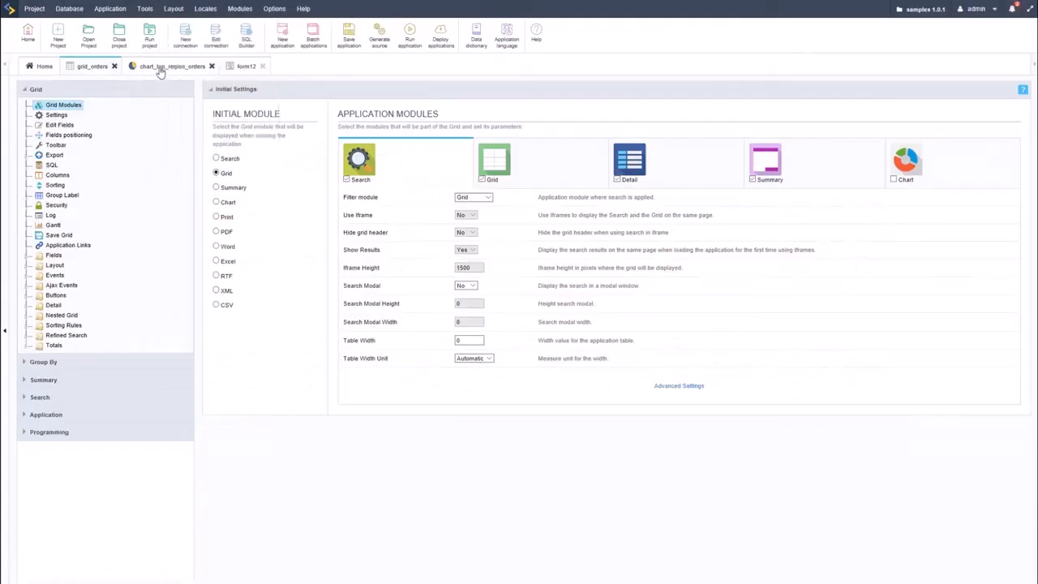
click(162, 66)
click(410, 41)
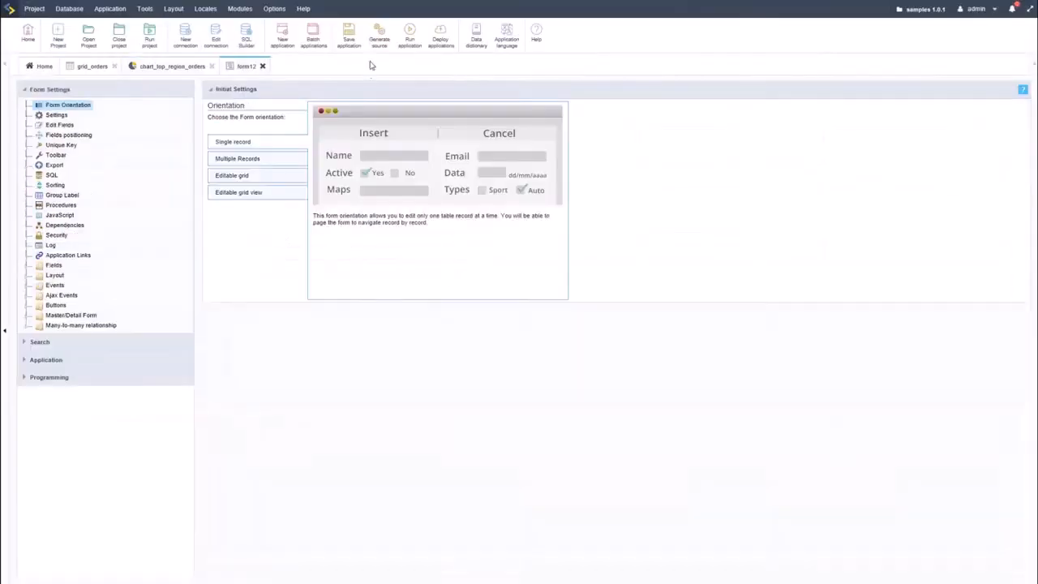
click(413, 32)
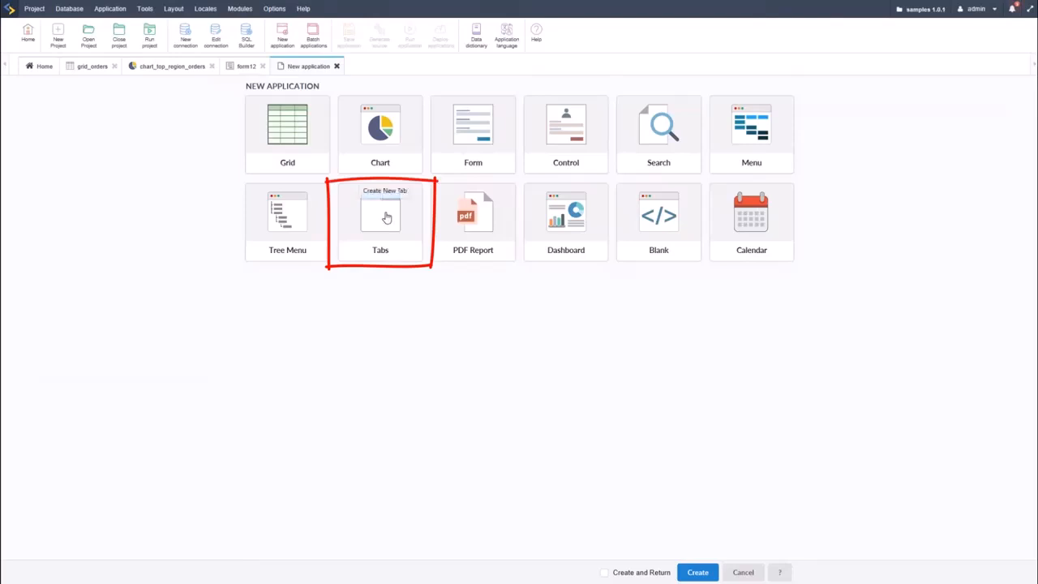
Create a new Tabs application named tabs_1 with English (United States) localization and the Sc9_SweetBlue theme
click(387, 217)
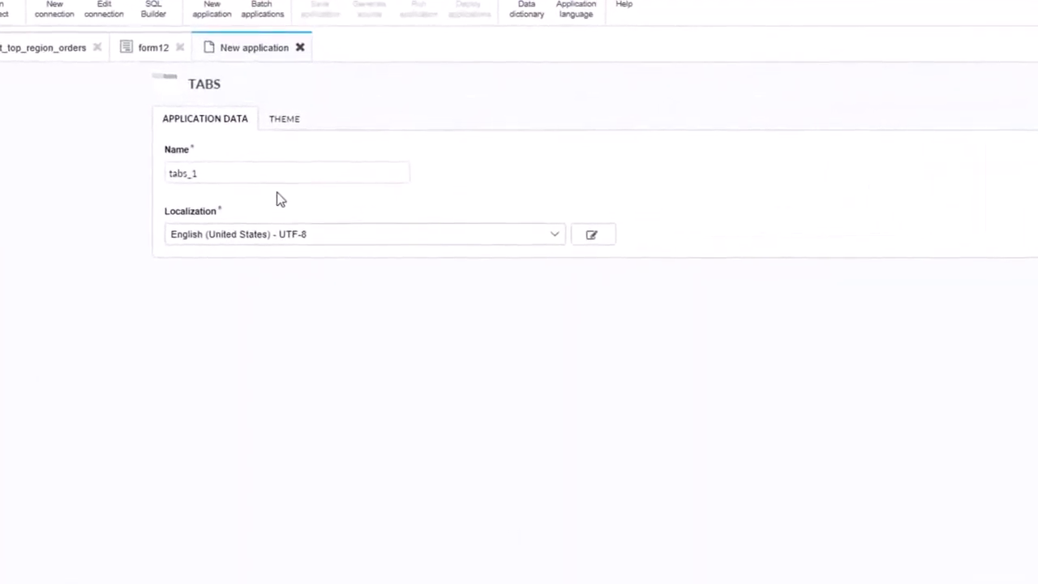
click(210, 171)
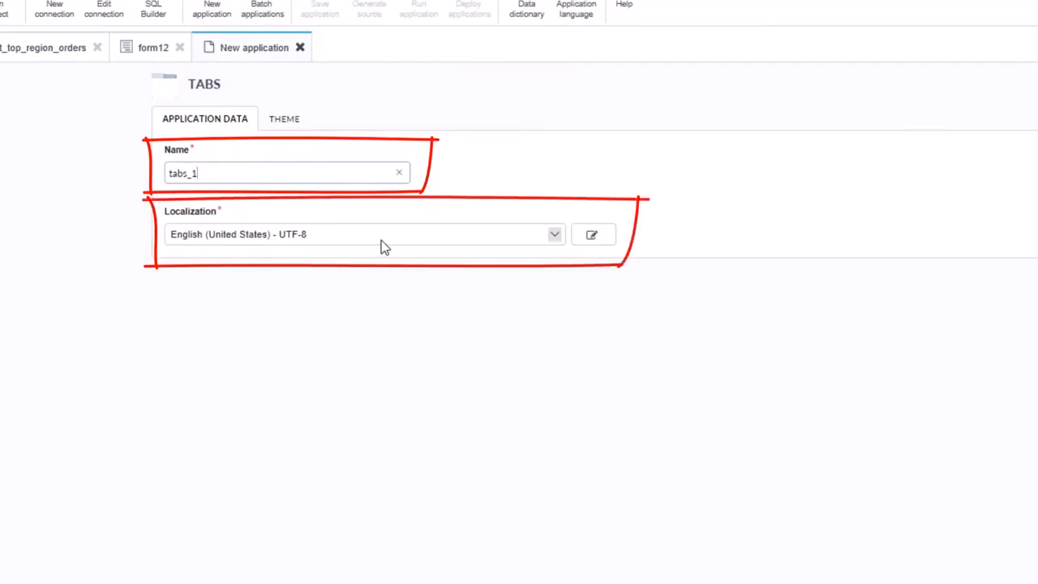
key(Tab)
click(276, 124)
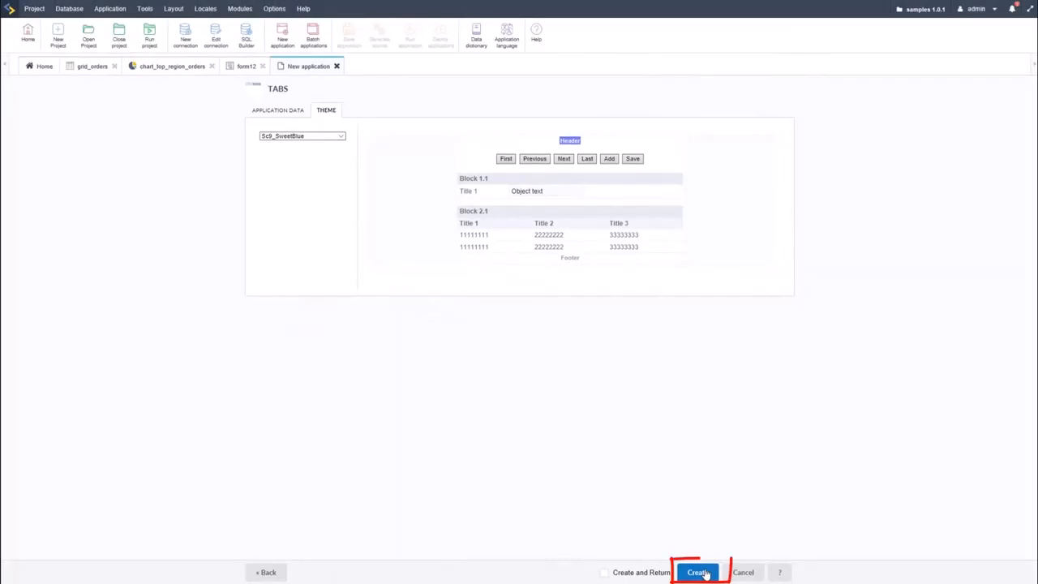
click(699, 573)
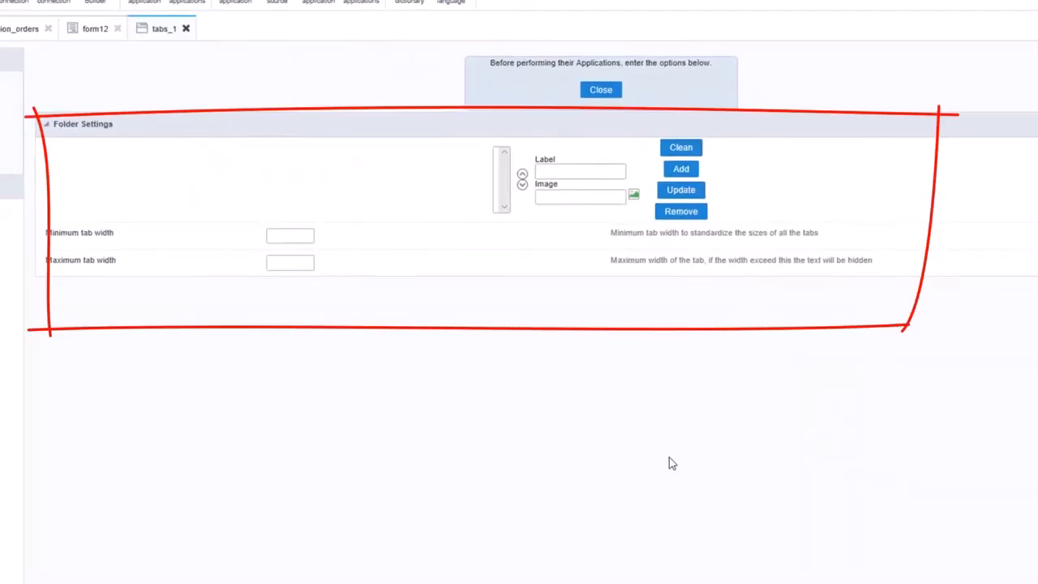
Add three folders labelled tab, tab1 and tab2, leaving image and minimum and maximum tab width empty
click(556, 171)
text(ta)
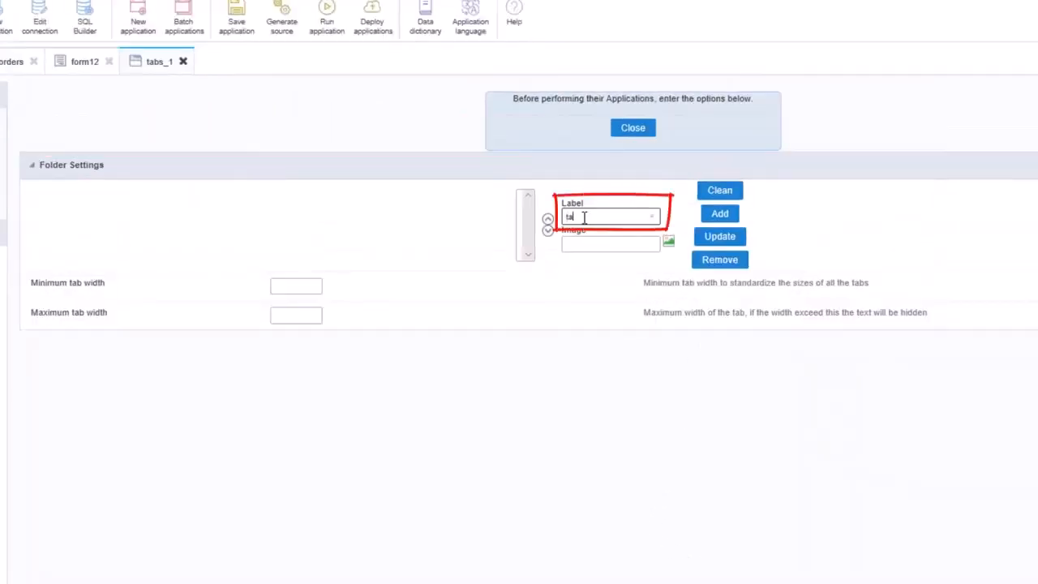
text(b)
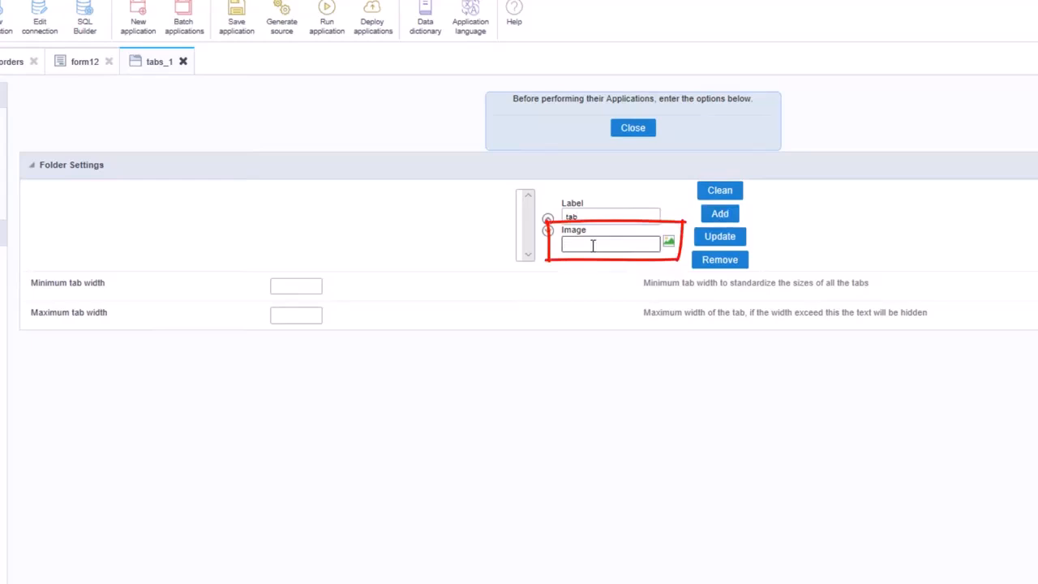
click(308, 288)
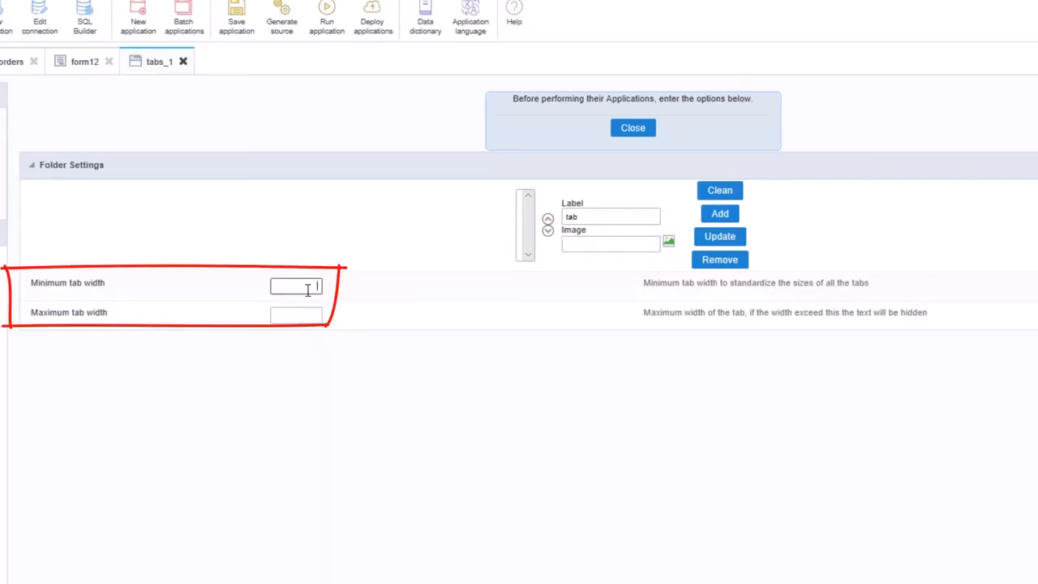
click(312, 311)
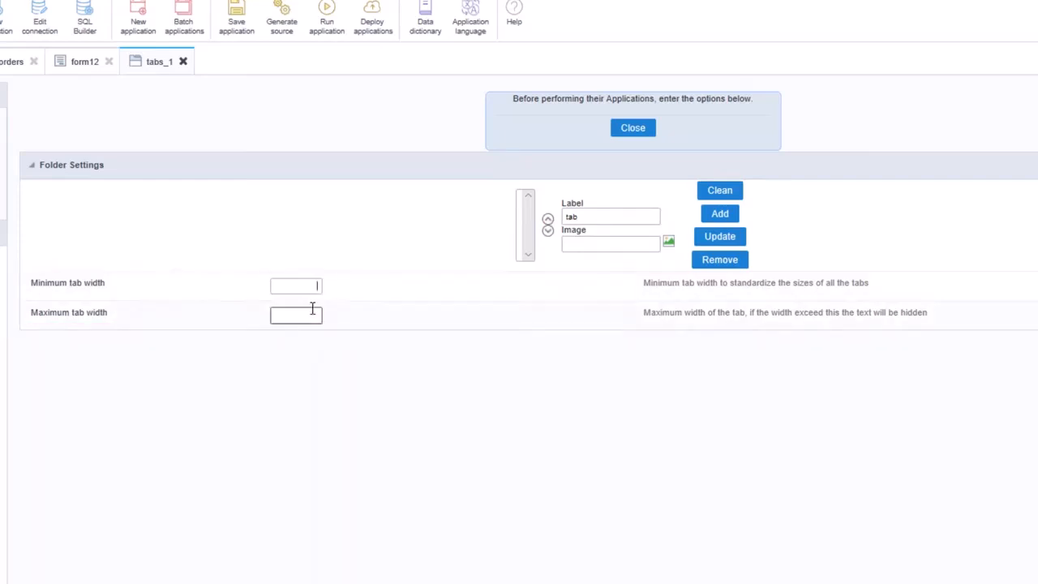
click(721, 216)
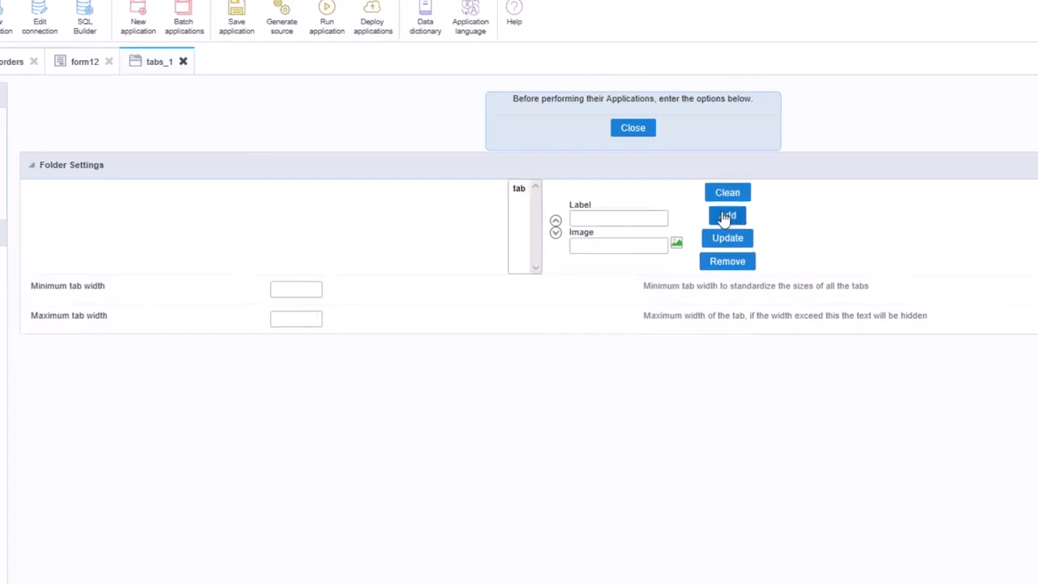
click(661, 219)
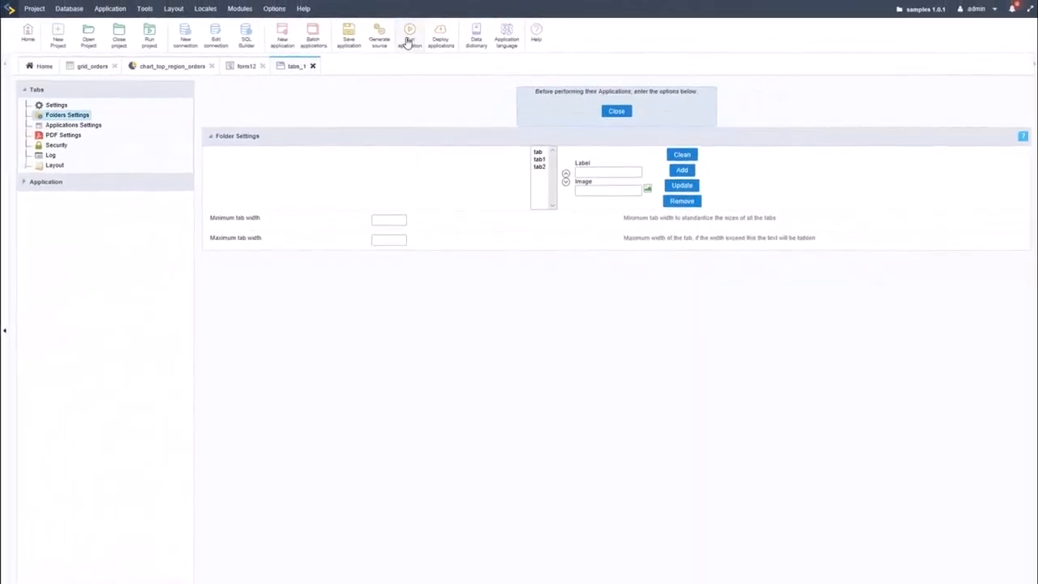
Run tabs_1 and examine its header, empty tabs and exit button
click(386, 29)
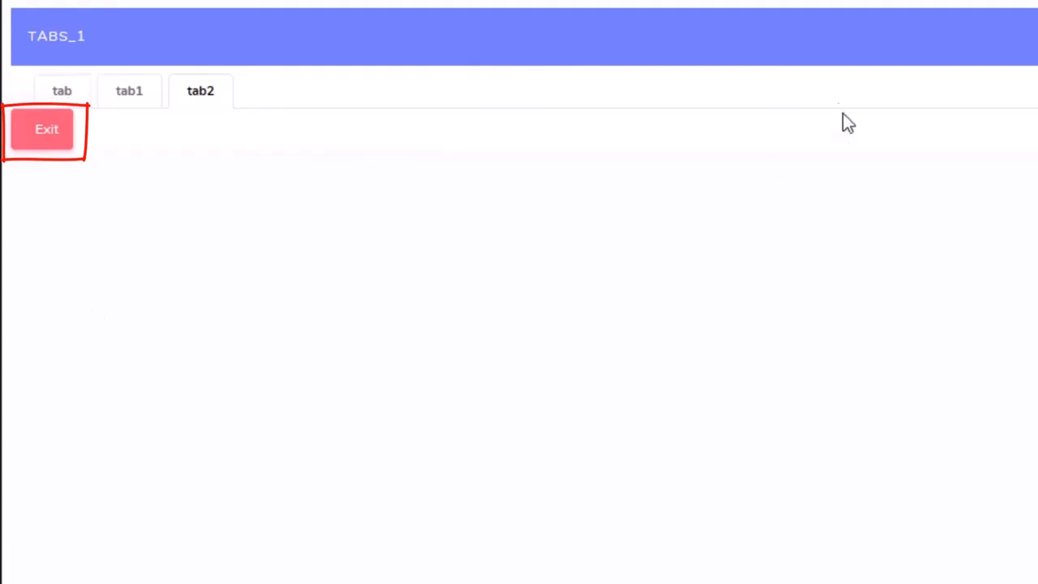
drag(24, 45, 632, 72)
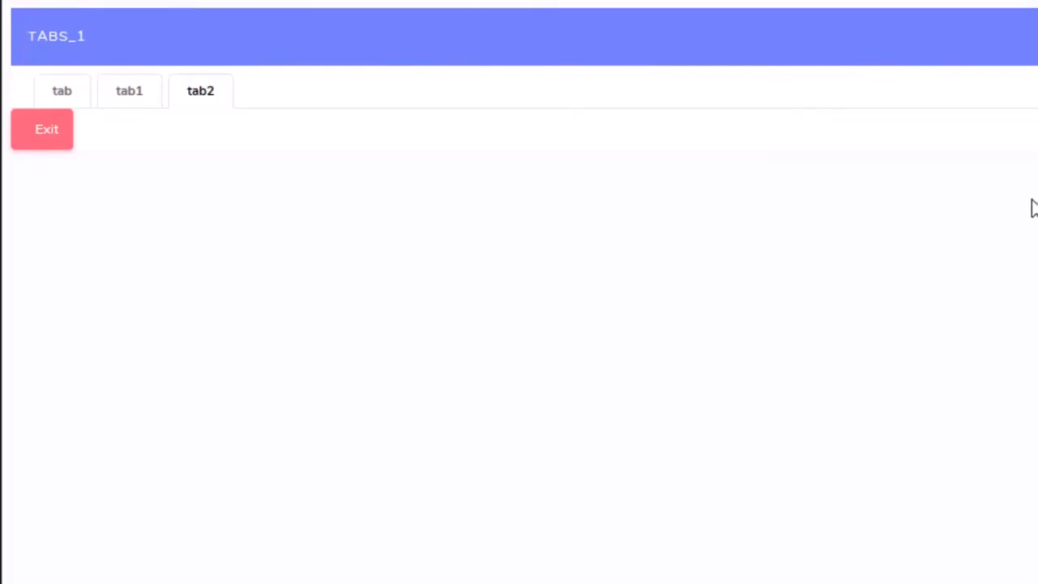
click(123, 92)
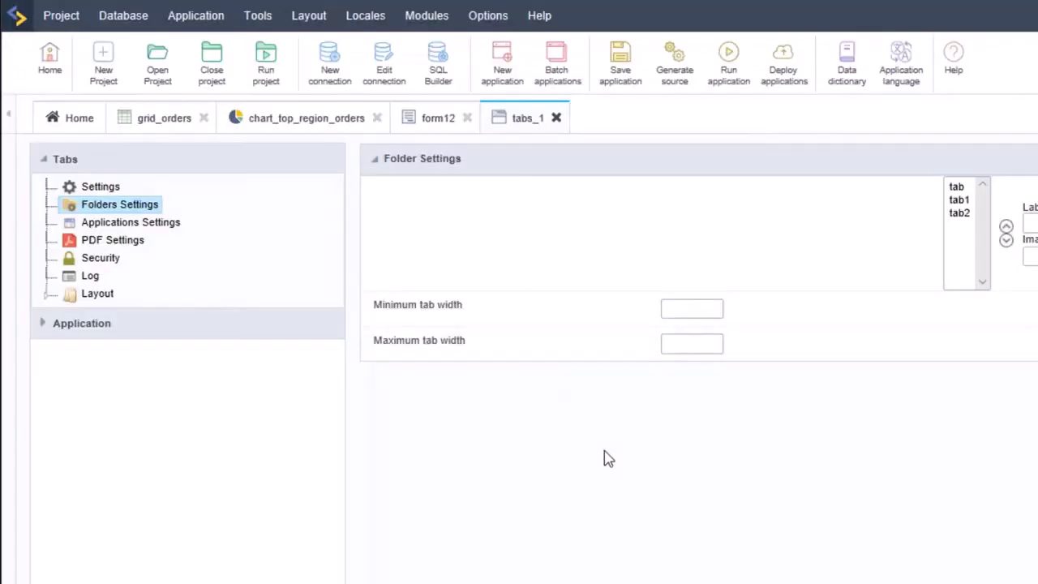
Link the grid_orders application to the folder tab in the applications settings
click(118, 223)
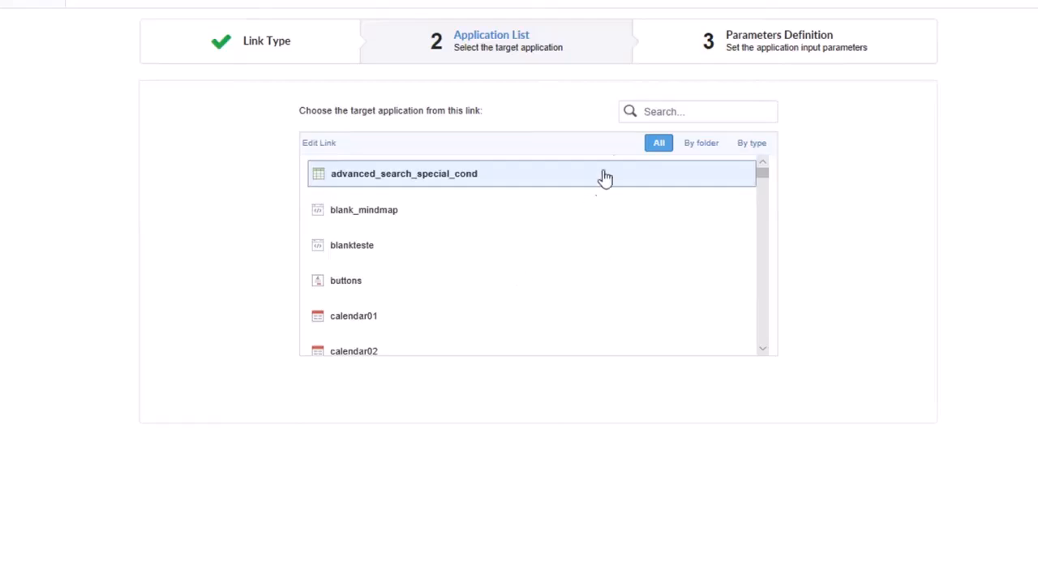
click(671, 111)
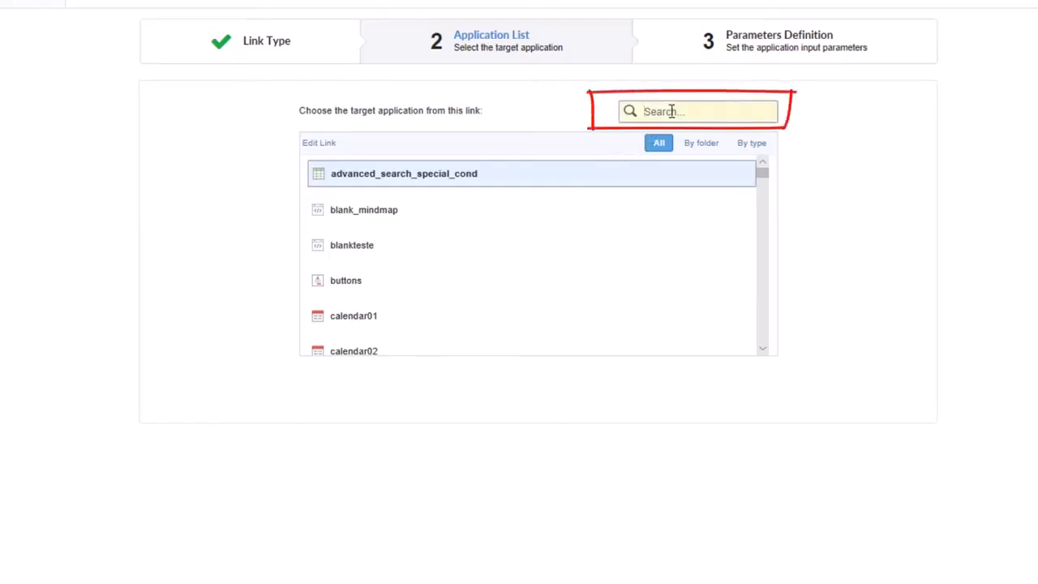
text(grid_or)
click(357, 212)
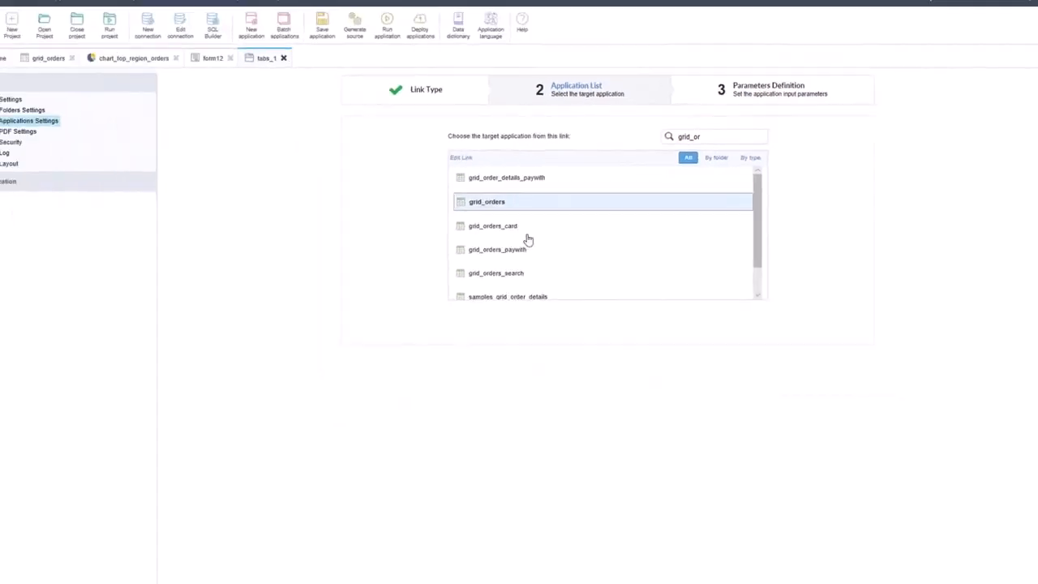
click(350, 582)
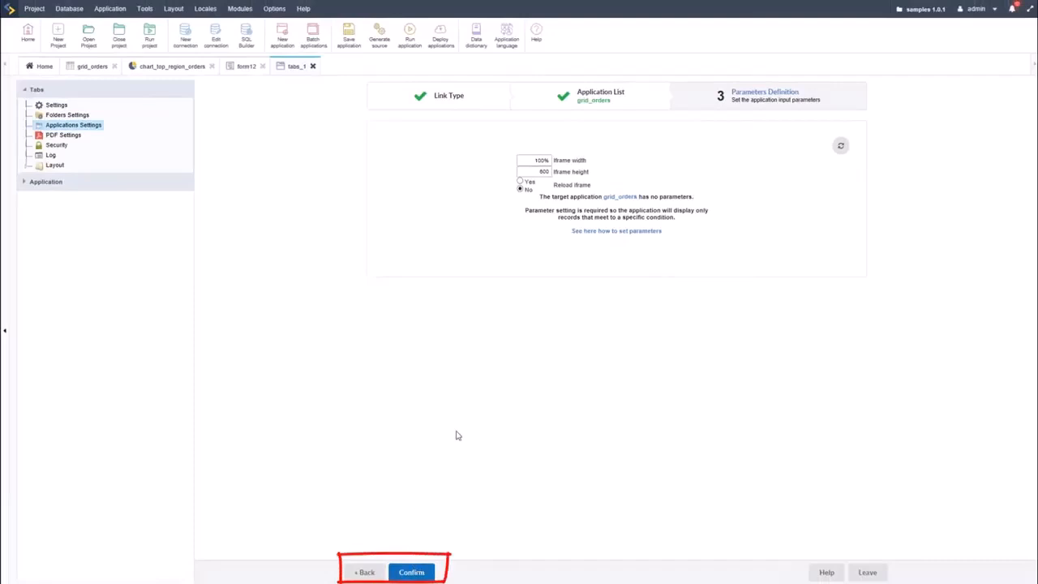
click(411, 572)
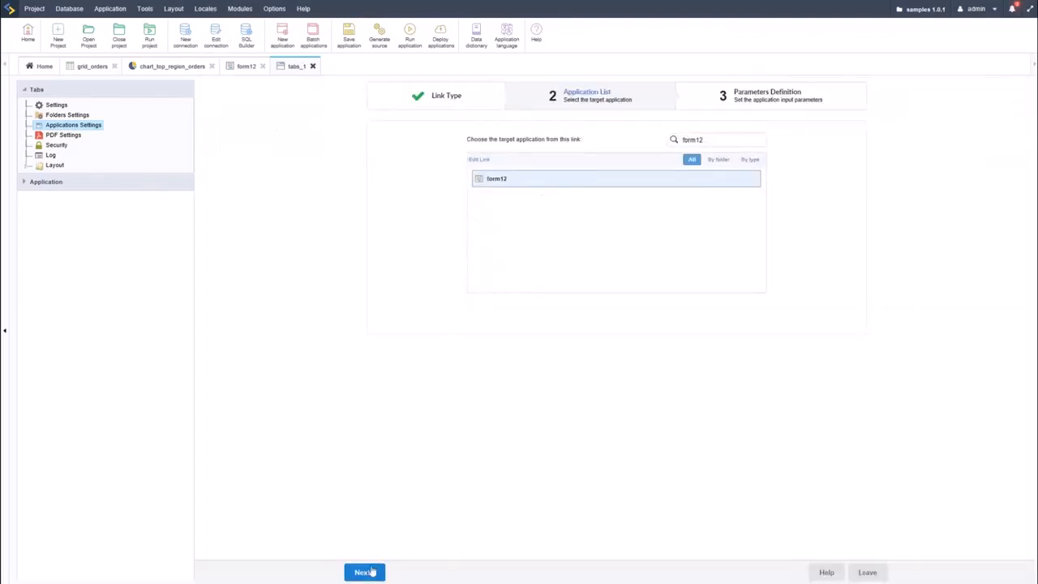
Link the form12 application to the folder tab1, passing no value for the customerid parameter
click(365, 572)
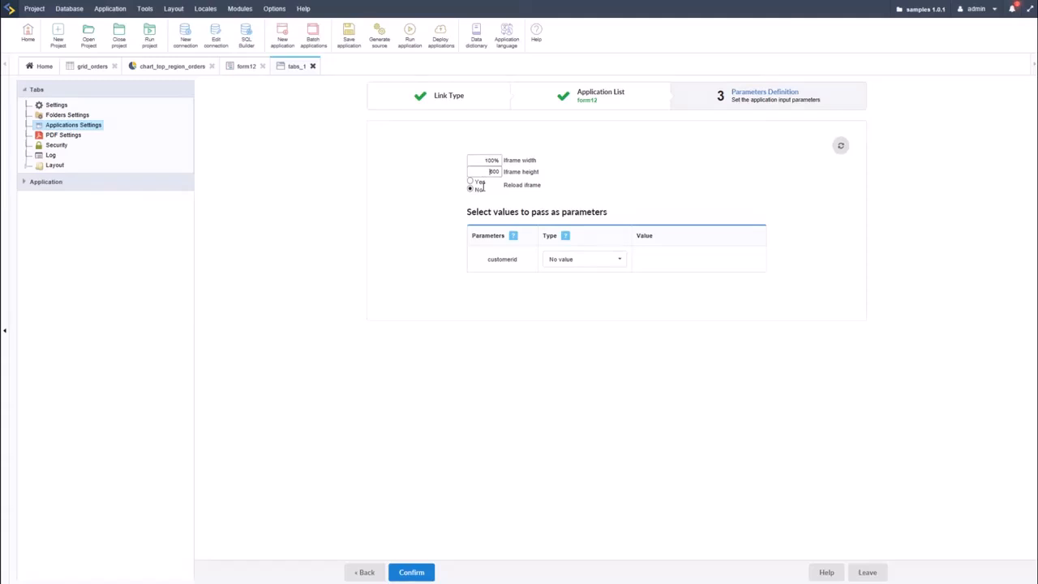
drag(465, 212, 627, 215)
click(627, 215)
click(620, 259)
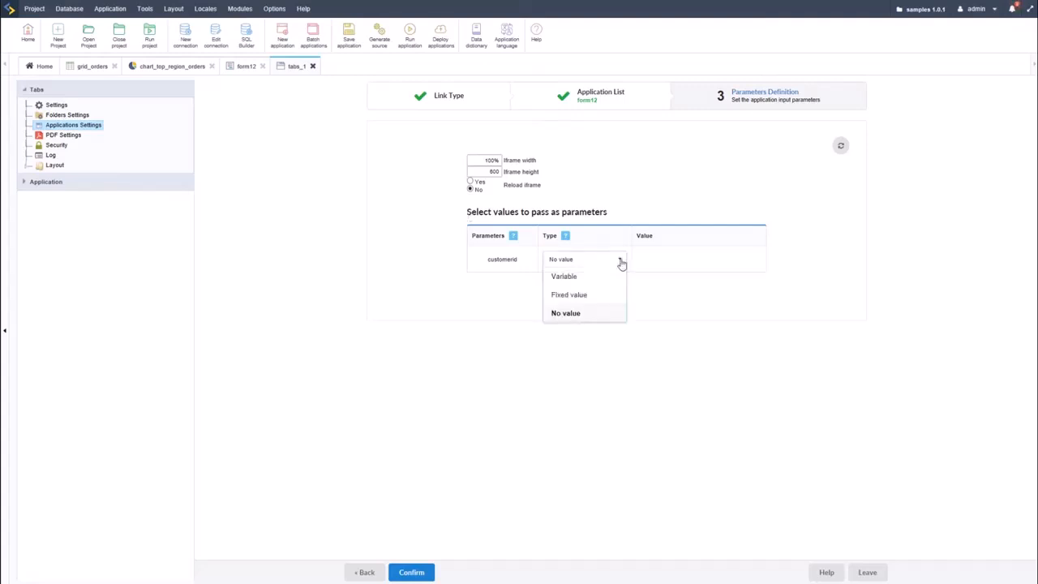
click(705, 260)
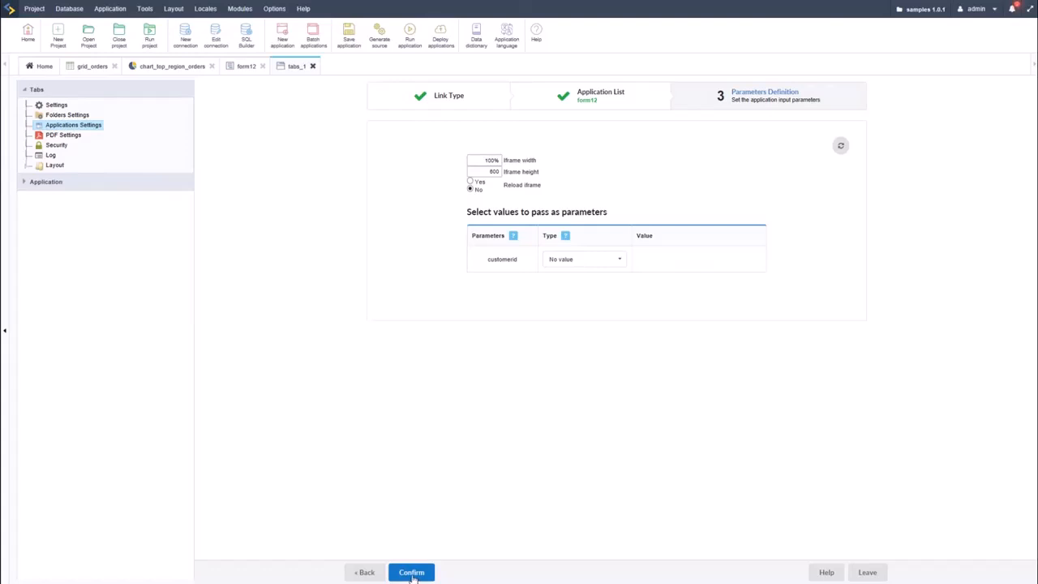
click(410, 573)
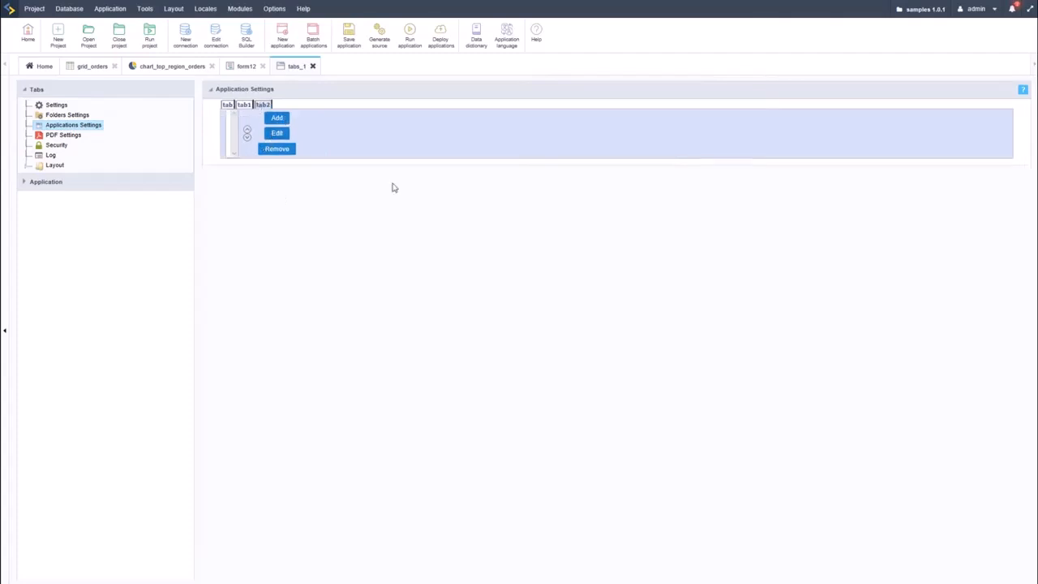
Link the chart_top_region_orders application to the folder tab2
double_click(738, 149)
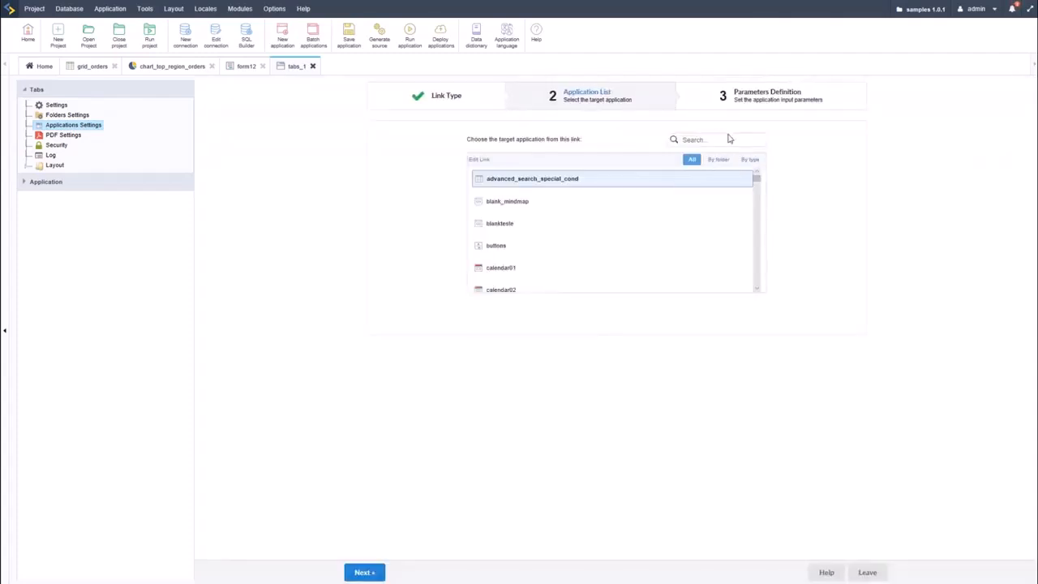
click(728, 138)
text(chart_top_re)
click(375, 574)
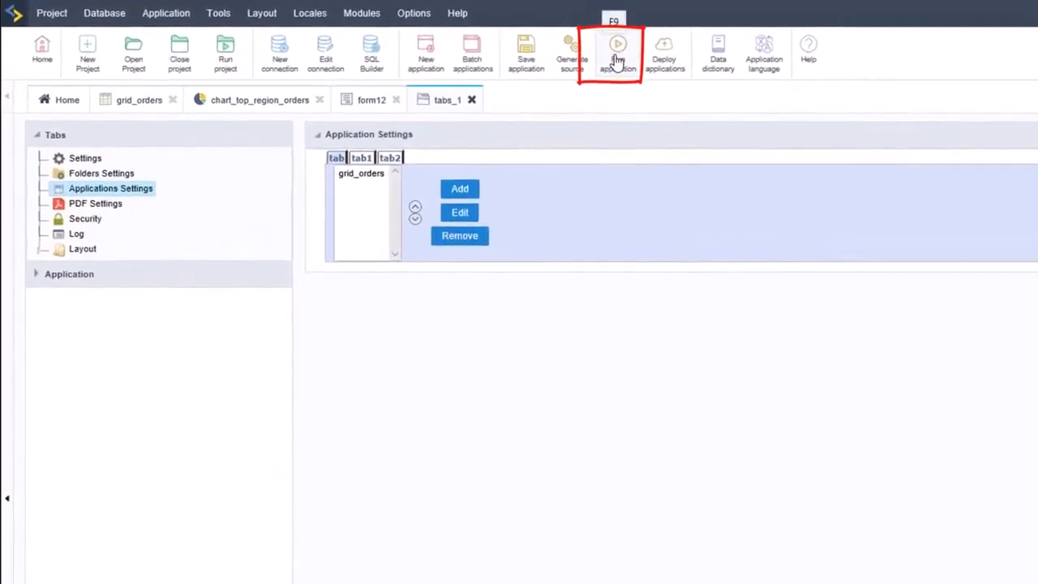
Run tabs_1, view the linked application in each of its three tabs, and close the preview
click(616, 62)
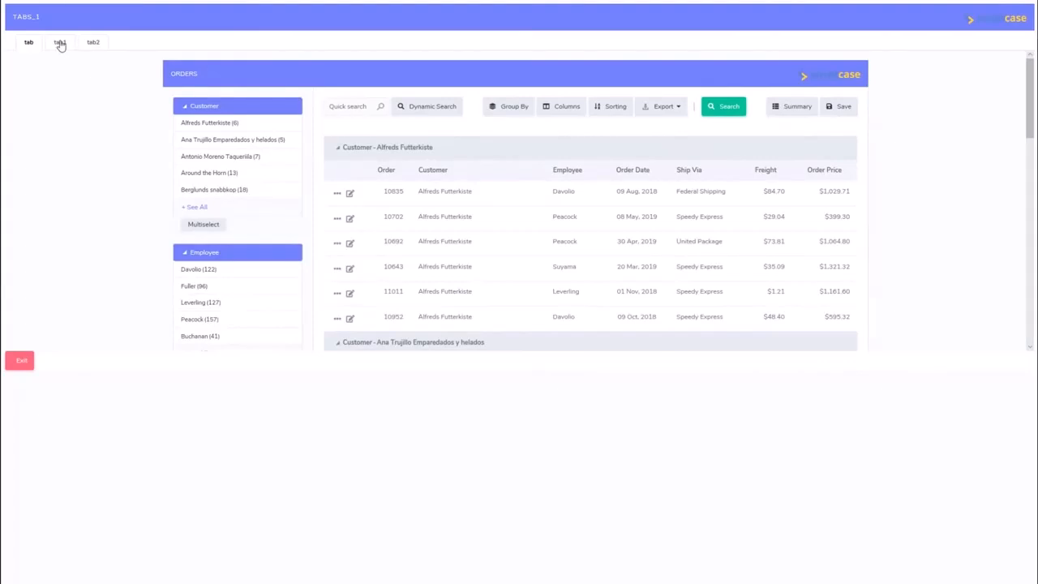
click(59, 42)
click(92, 43)
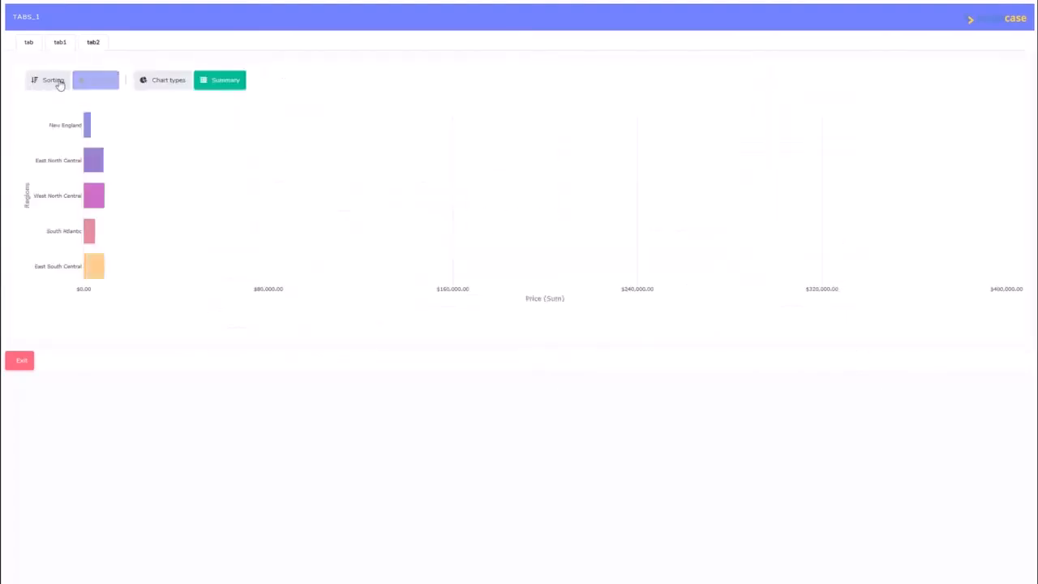
click(29, 43)
key(ctrl+w)
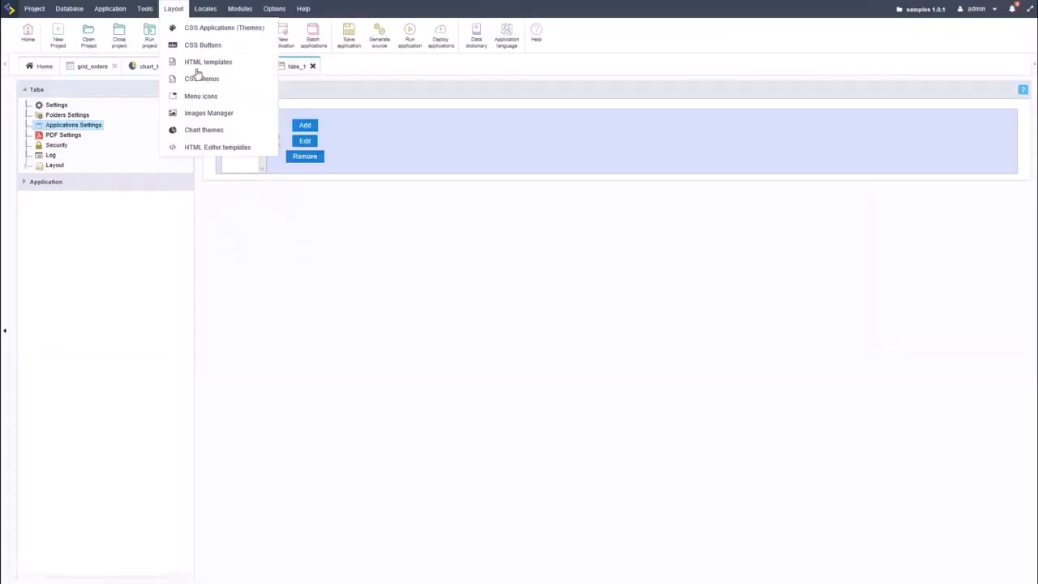
Set the tabs application's type to Menu on the Top and run it to preview the layout
click(22, 95)
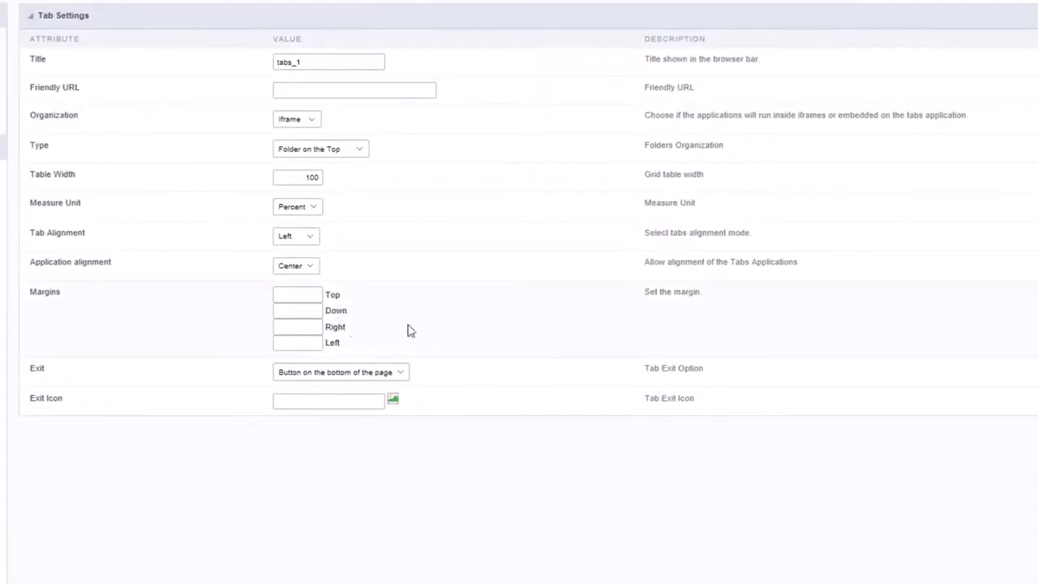
click(361, 152)
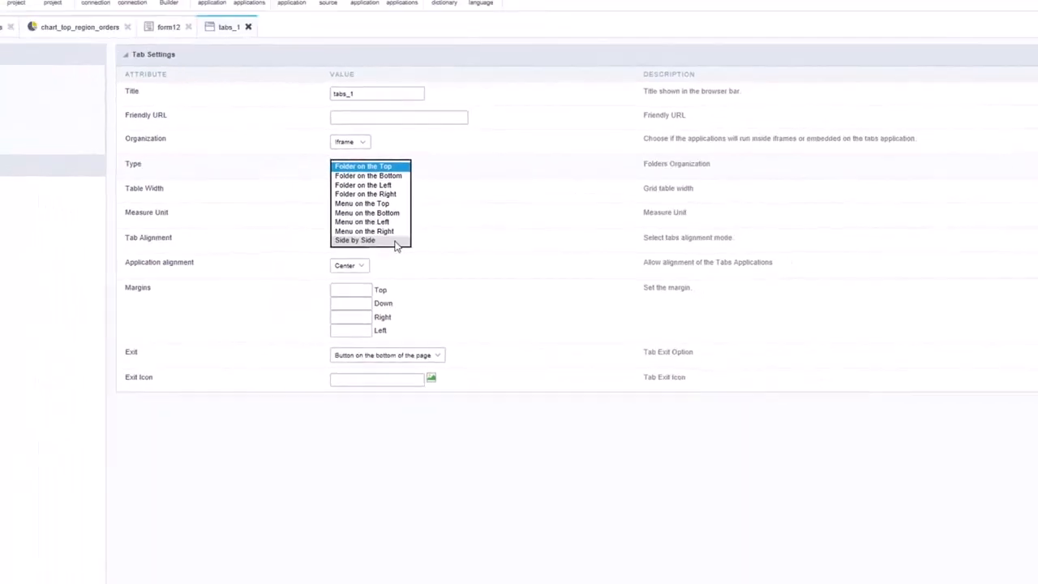
click(362, 204)
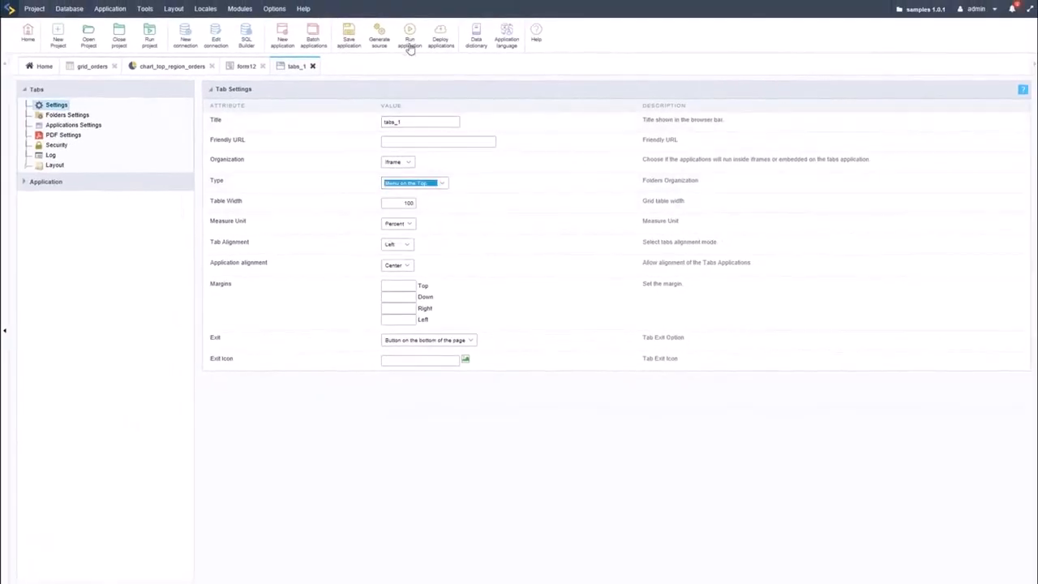
click(411, 47)
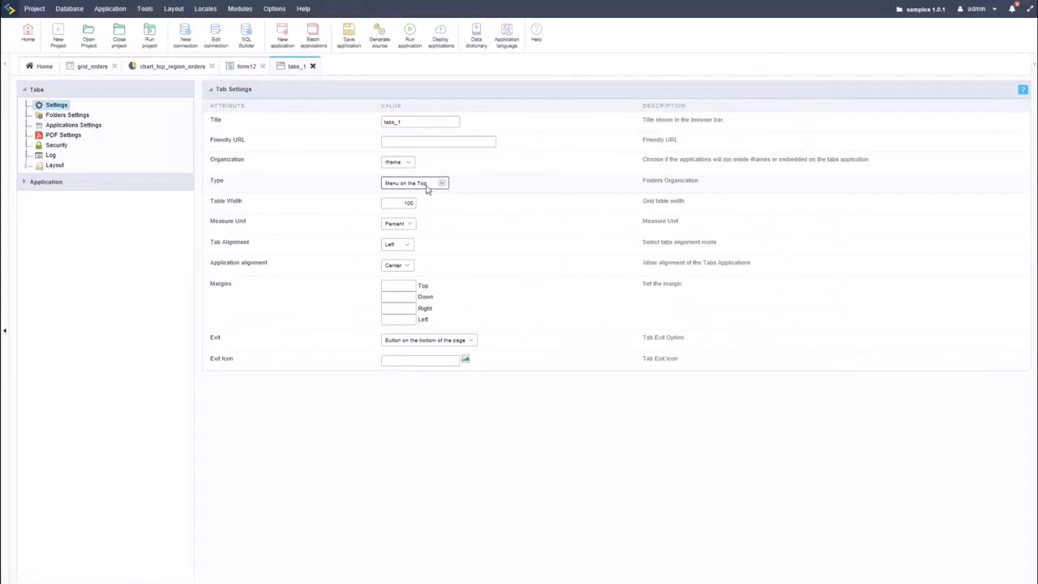
Set the tabs application's type to Folder on the Left
click(427, 184)
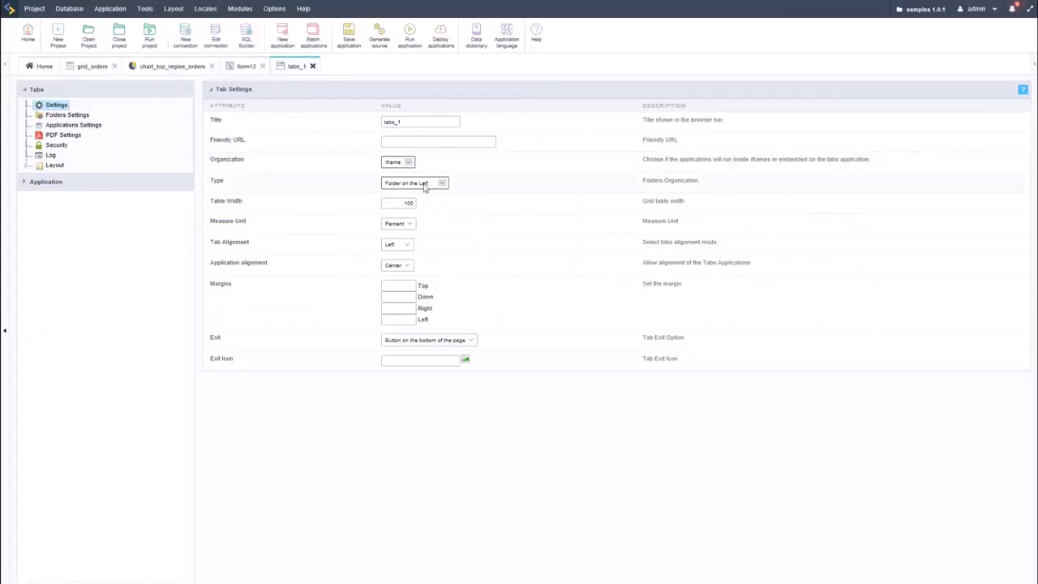
Set the tabs application's type to Side by Side and run it to preview the whole page of linked applications
click(427, 183)
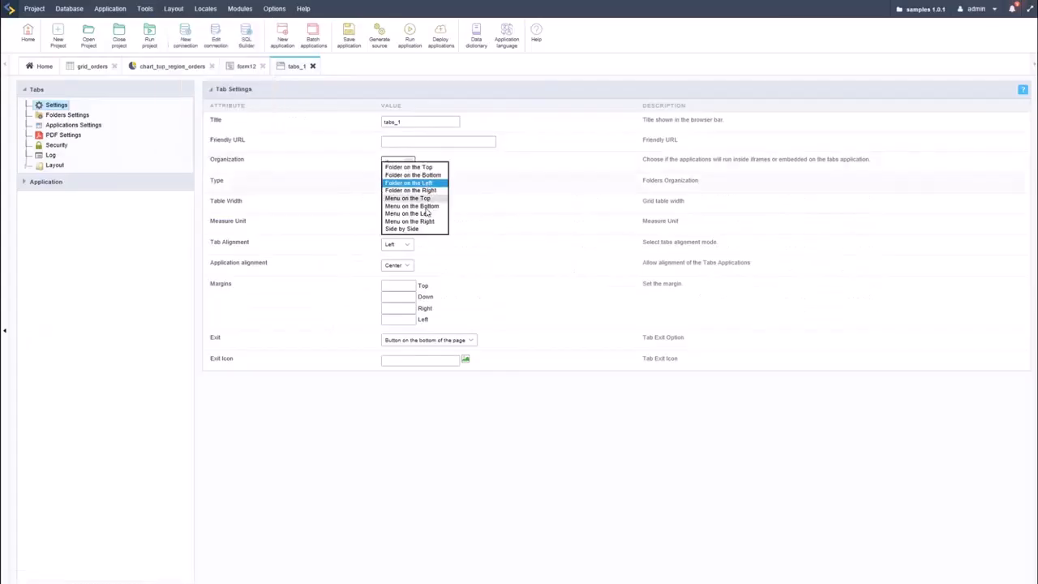
click(406, 229)
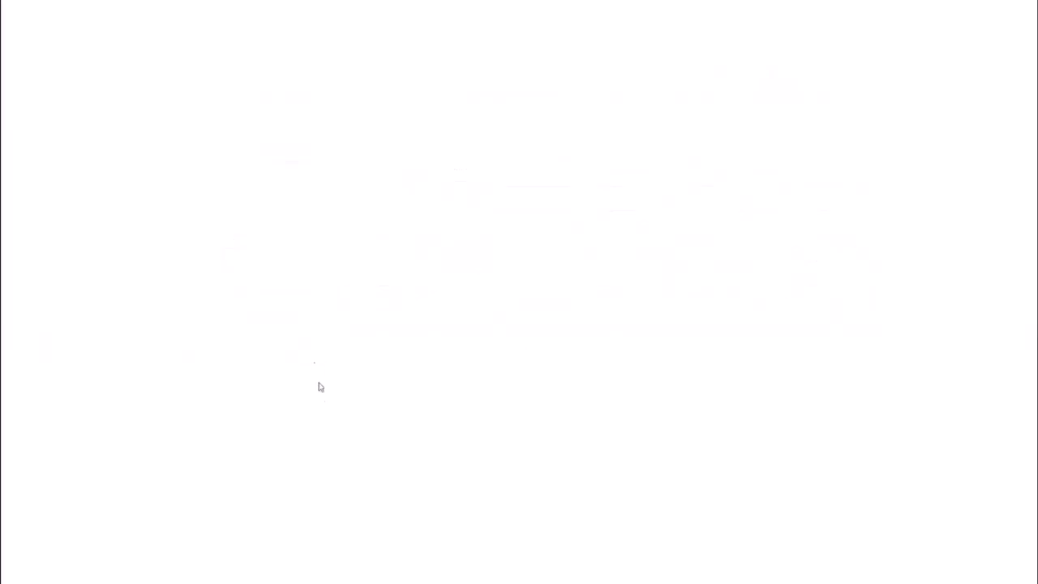
scroll(380, 285, down, 2)
scroll(375, 222, down, 10)
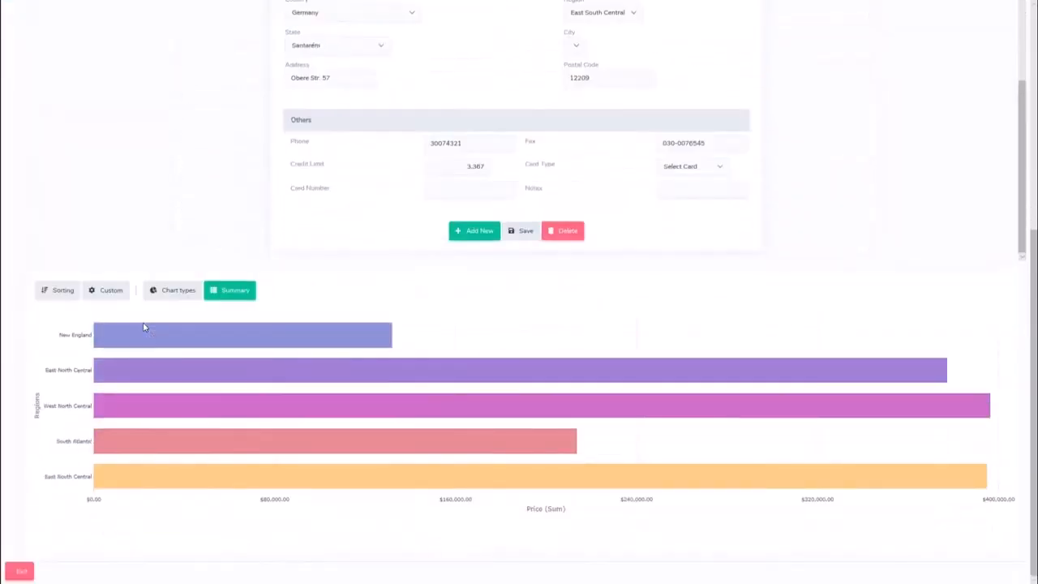
scroll(139, 358, up, 10)
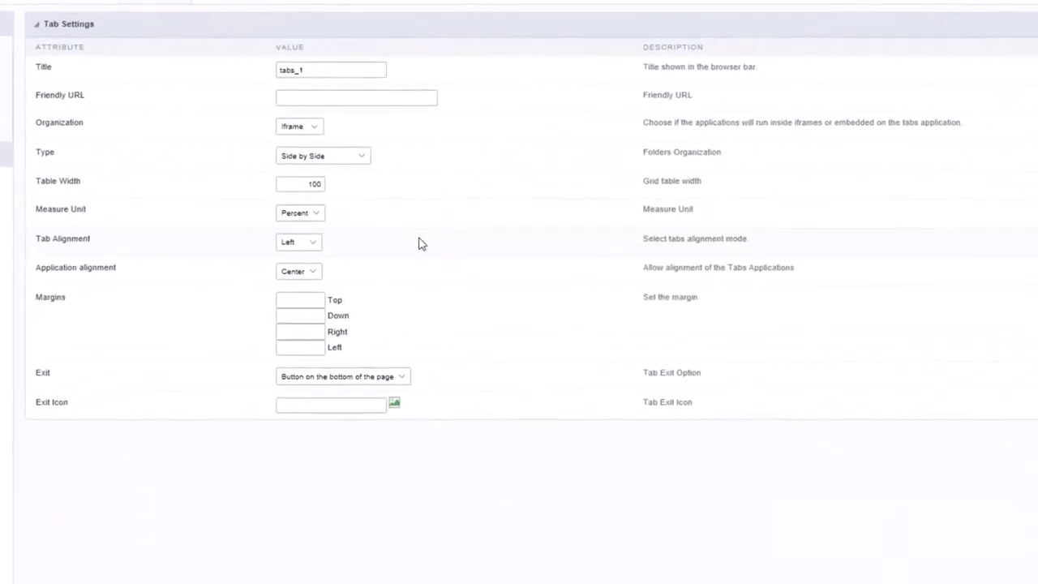
Examine the available choices for the measure unit, tab alignment, exit option and exit icon in the tab settings
click(312, 213)
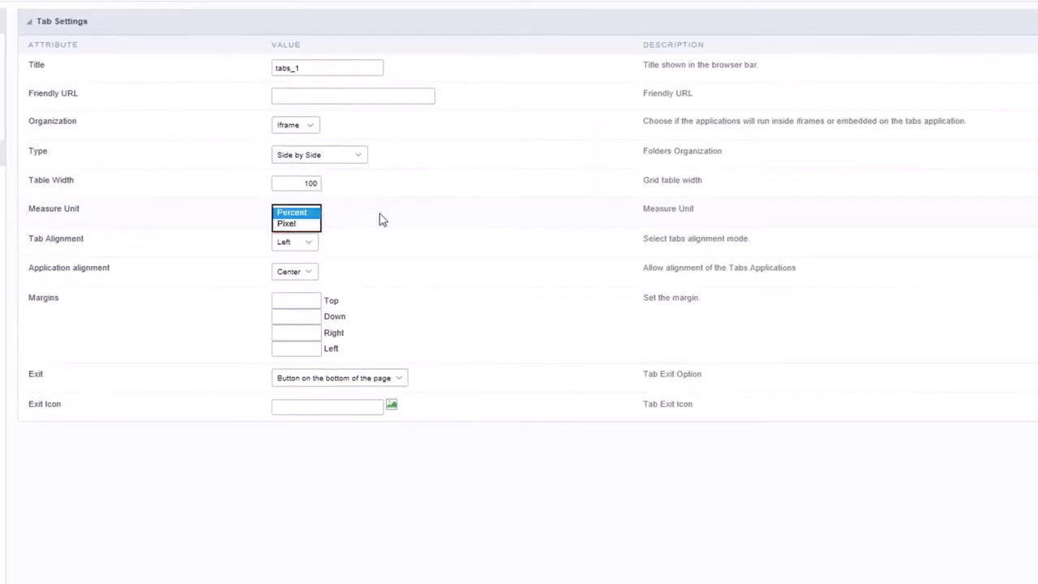
click(381, 229)
click(295, 241)
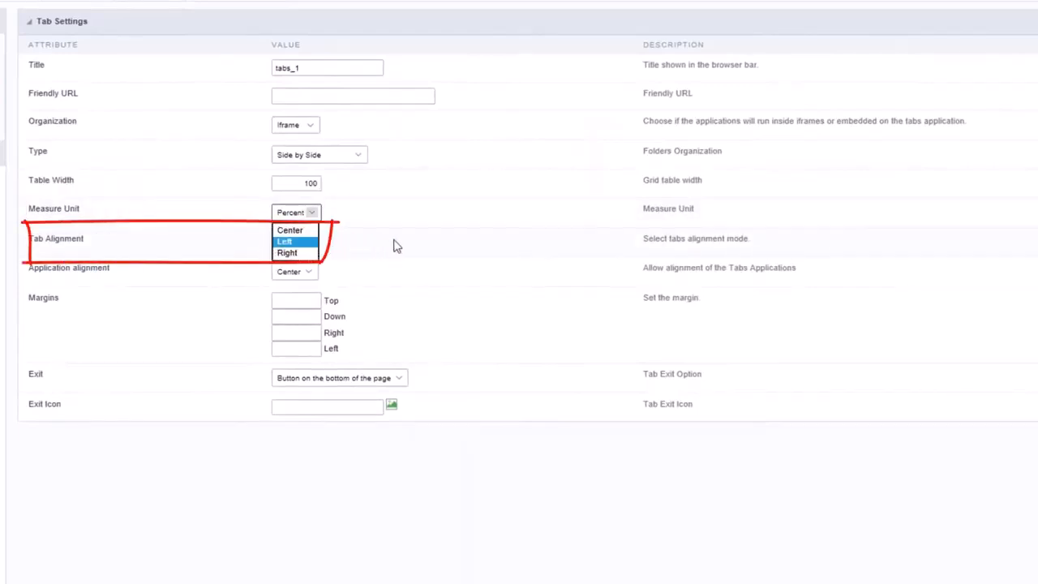
click(395, 246)
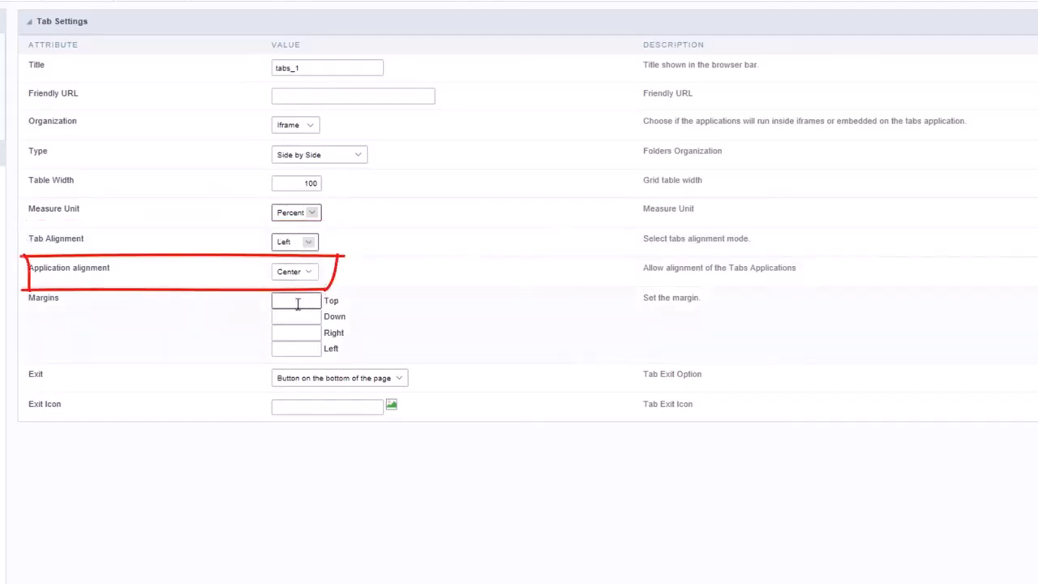
click(398, 378)
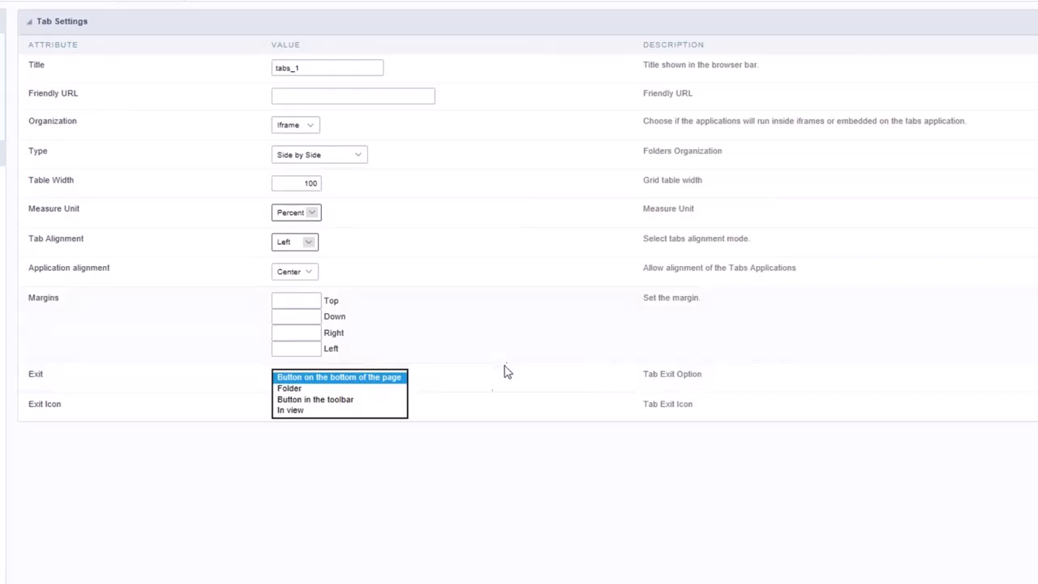
click(356, 406)
click(395, 461)
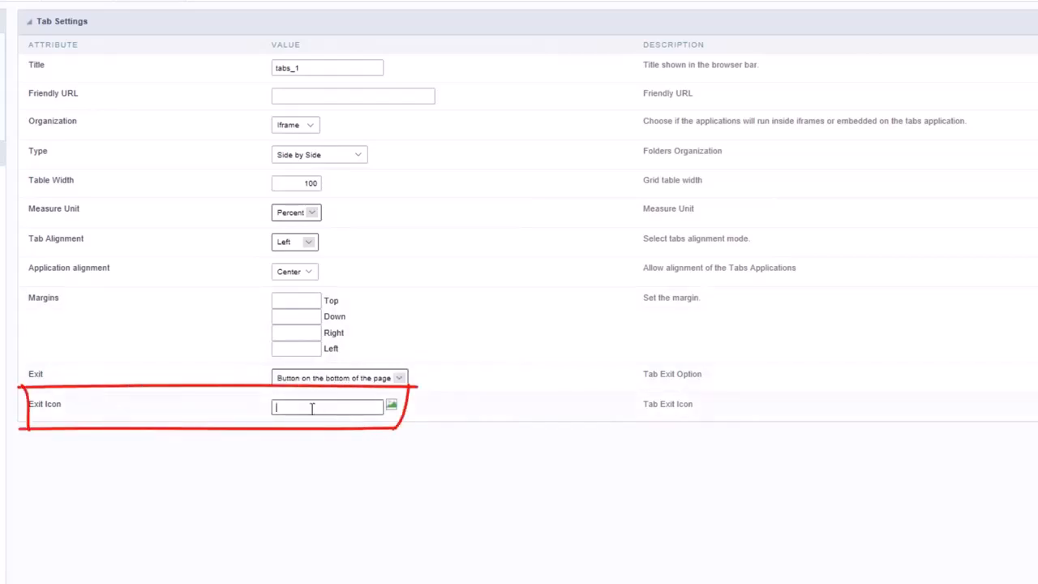
click(389, 407)
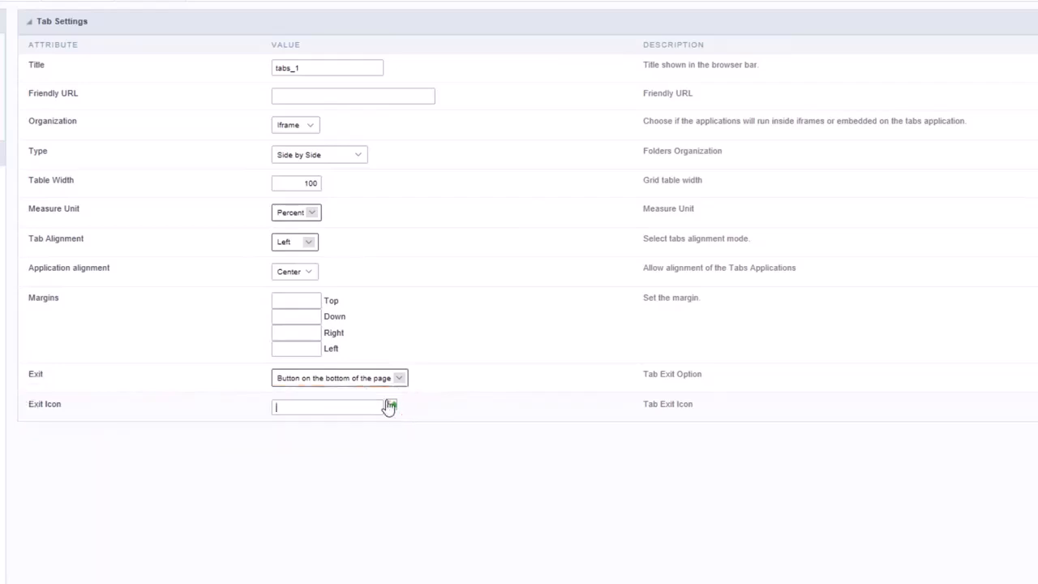